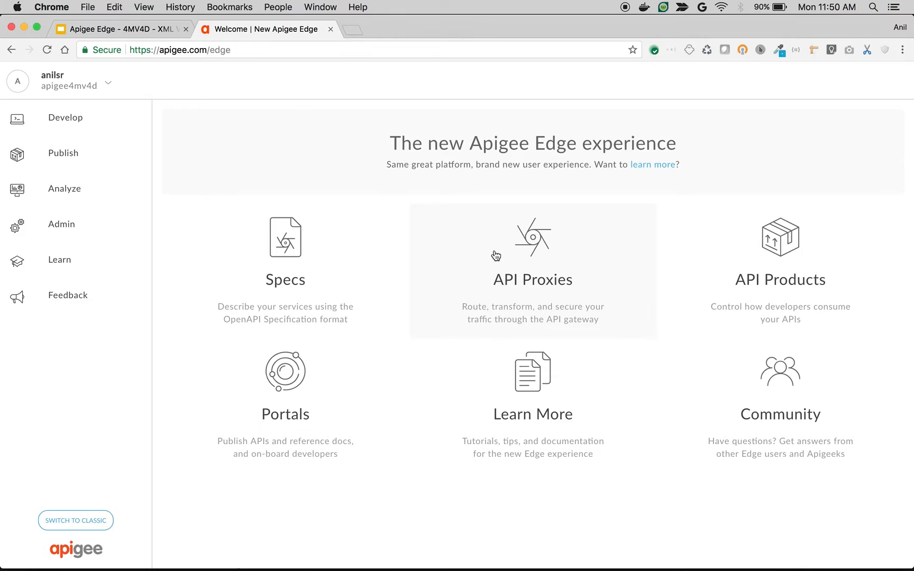
{"action": "left_click", "coordinate": [528, 264]}
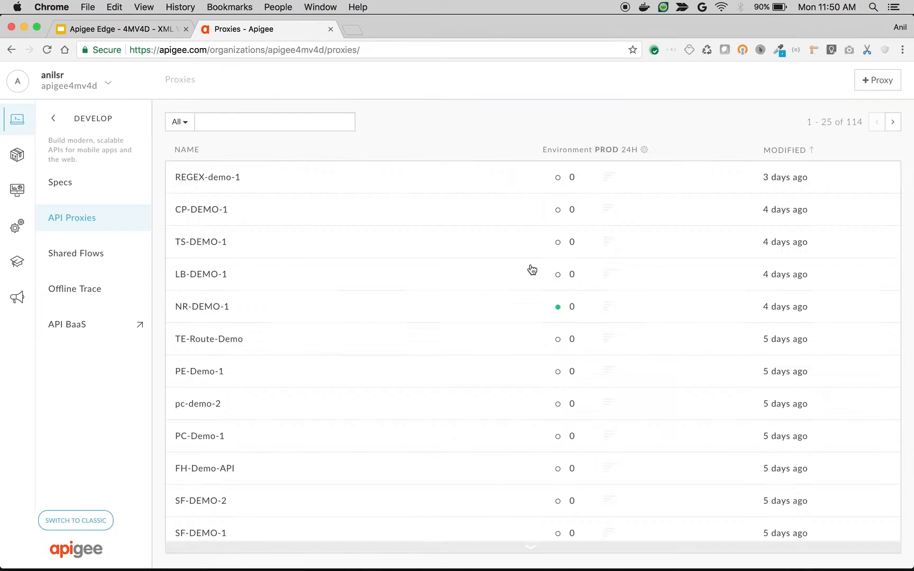
{"action": "left_click", "coordinate": [877, 80]}
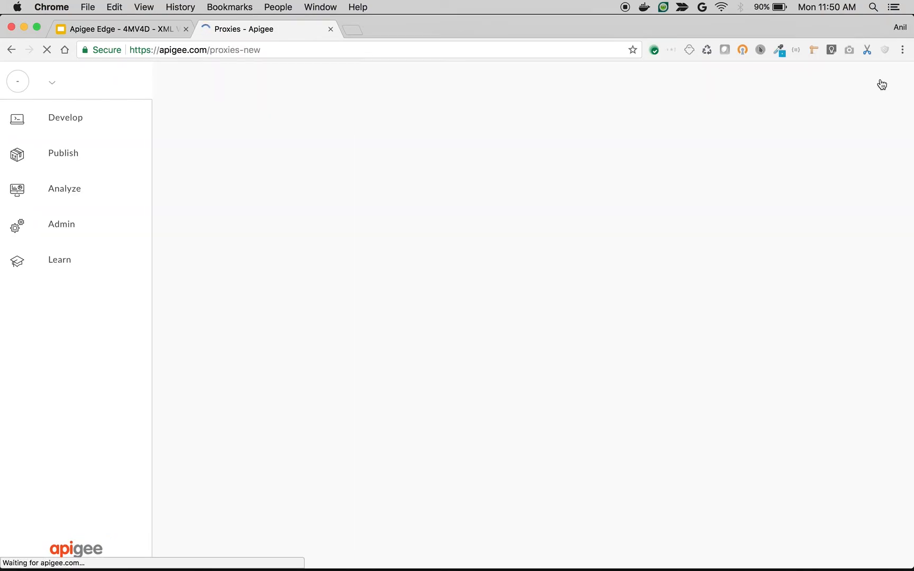
{"action": "left_click", "coordinate": [857, 451]}
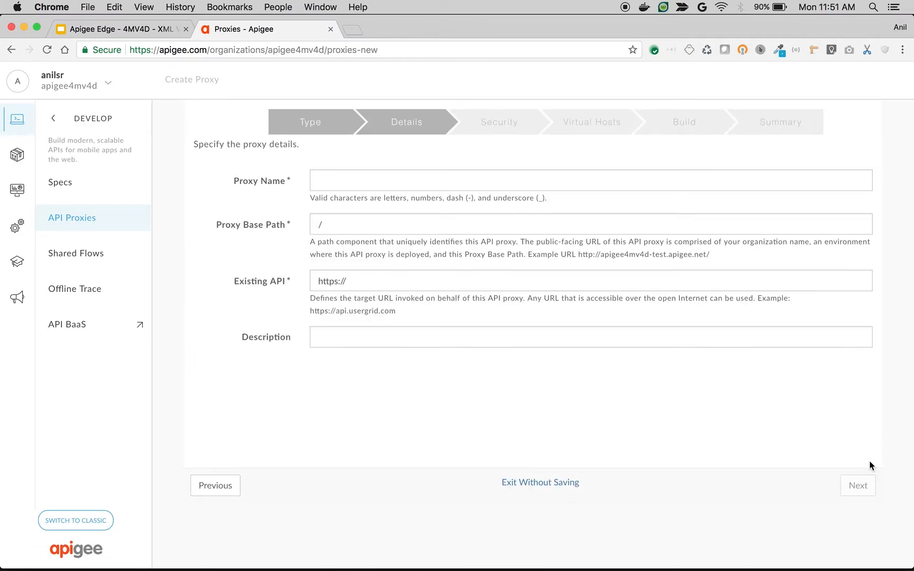
{"action": "left_click", "coordinate": [387, 184]}
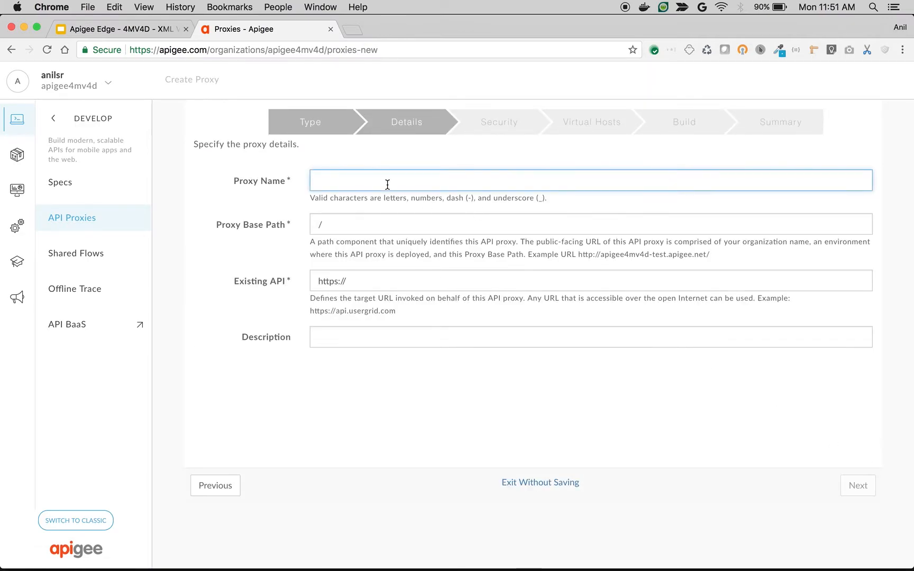
{"action": "type", "text": "XSD_"}
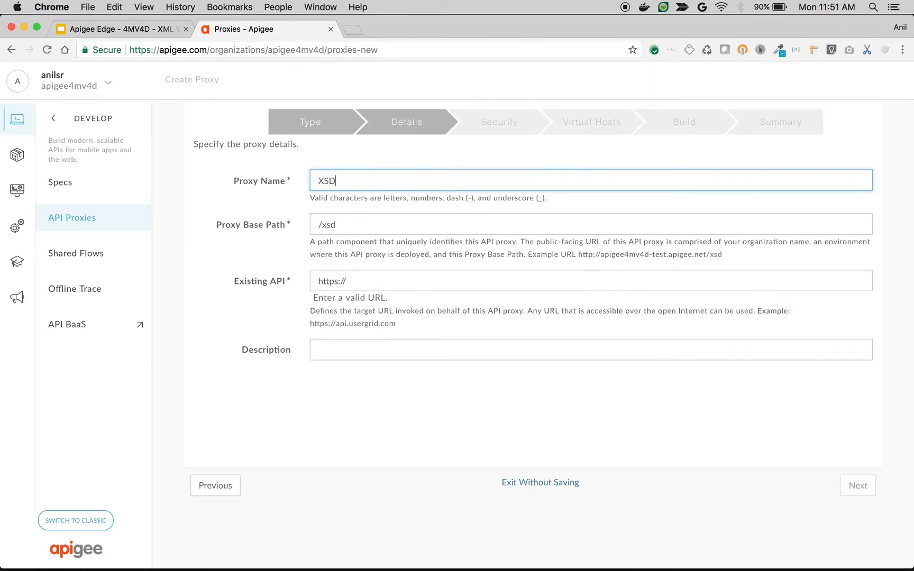
{"action": "key", "text": "BackSpace"}
{"action": "type", "text": "-Validation"}
{"action": "key", "text": "Tab"}
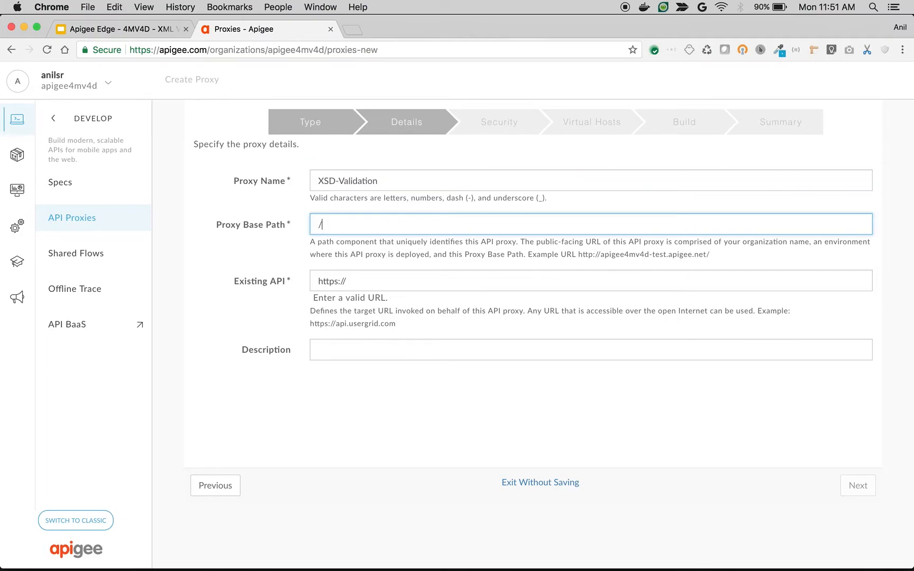
{"action": "type", "text": "/v1/"}
{"action": "type", "text": "xsd-mock"}
{"action": "left_click", "coordinate": [338, 281]}
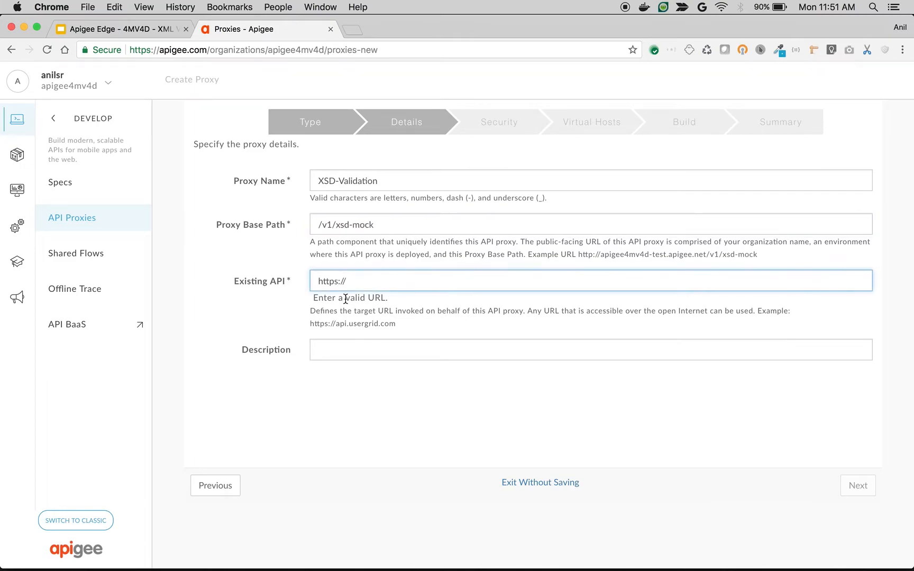
{"action": "key", "text": "BackSpace"}
{"action": "type", "text": "httpbin"}
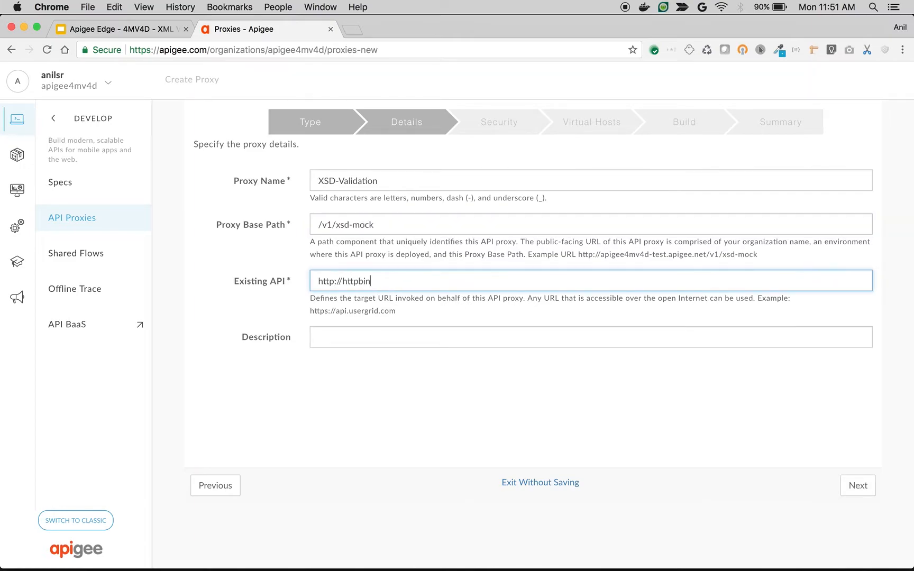
{"action": "type", "text": ".org/po"}
{"action": "type", "text": "st"}
Choose pass-through authorization, build and deploy to test, then copy the deployment URL from the overview
{"action": "left_click", "coordinate": [858, 485]}
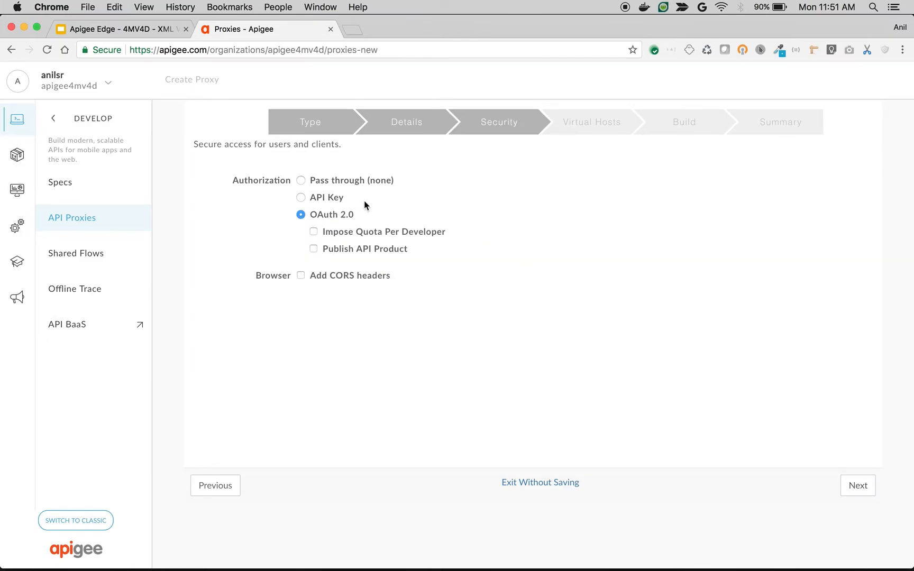
{"action": "left_click", "coordinate": [321, 181]}
{"action": "left_click", "coordinate": [857, 485]}
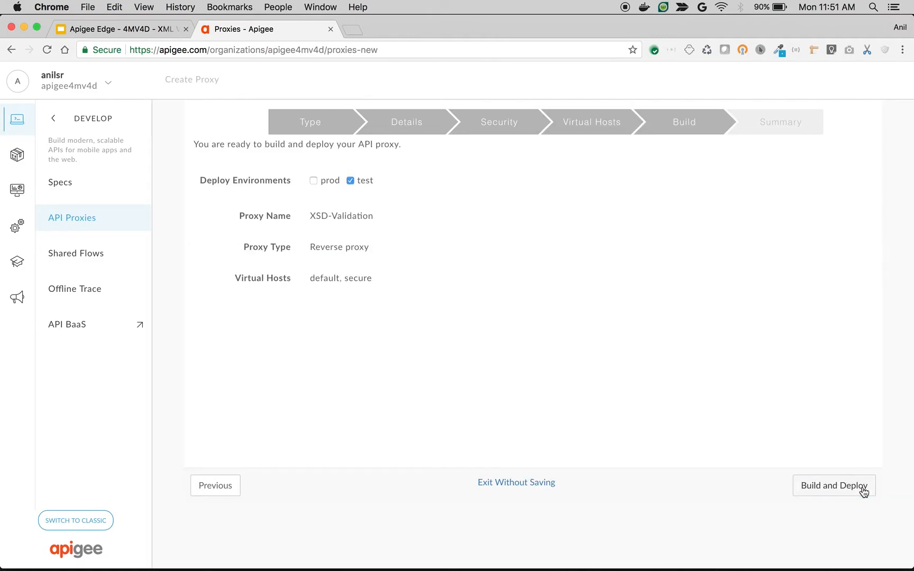
{"action": "left_click", "coordinate": [833, 486]}
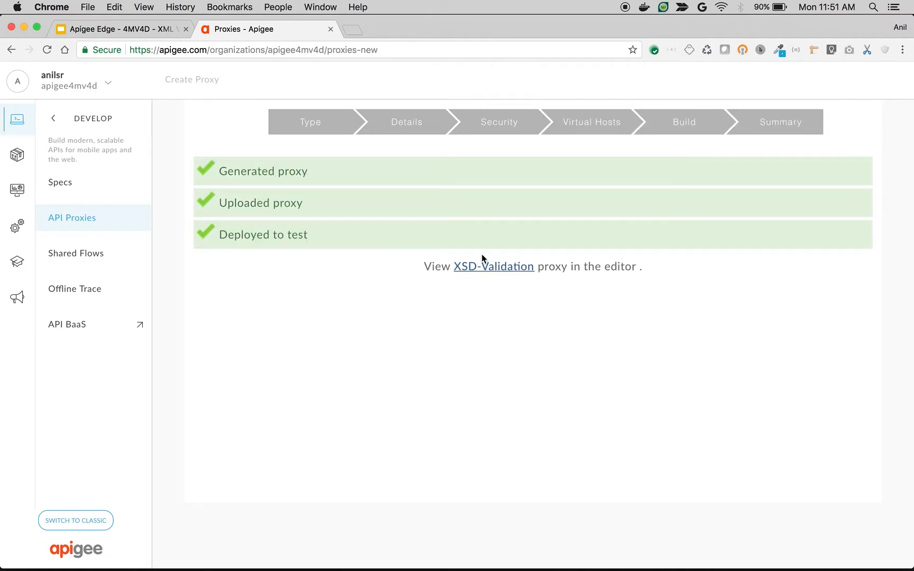
{"action": "left_click", "coordinate": [484, 269]}
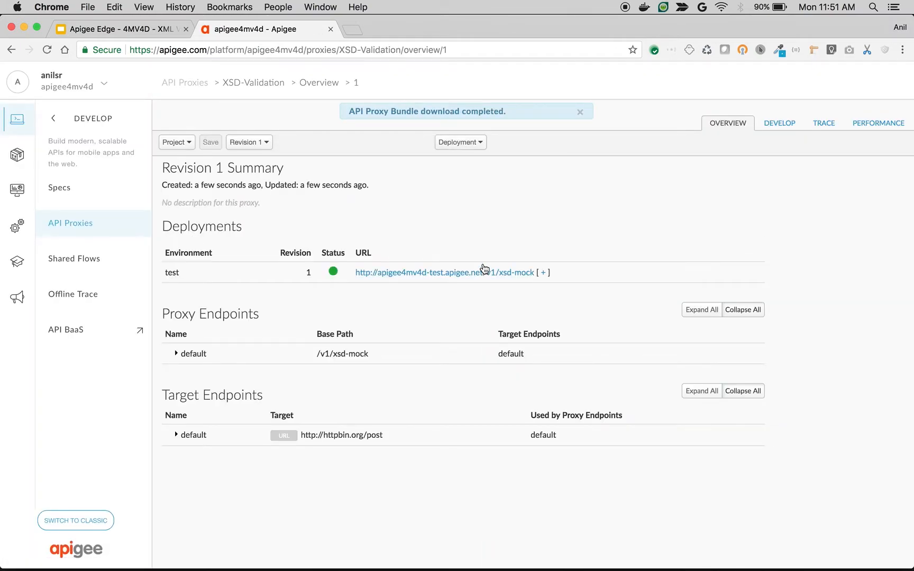
{"action": "right_click", "coordinate": [487, 274]}
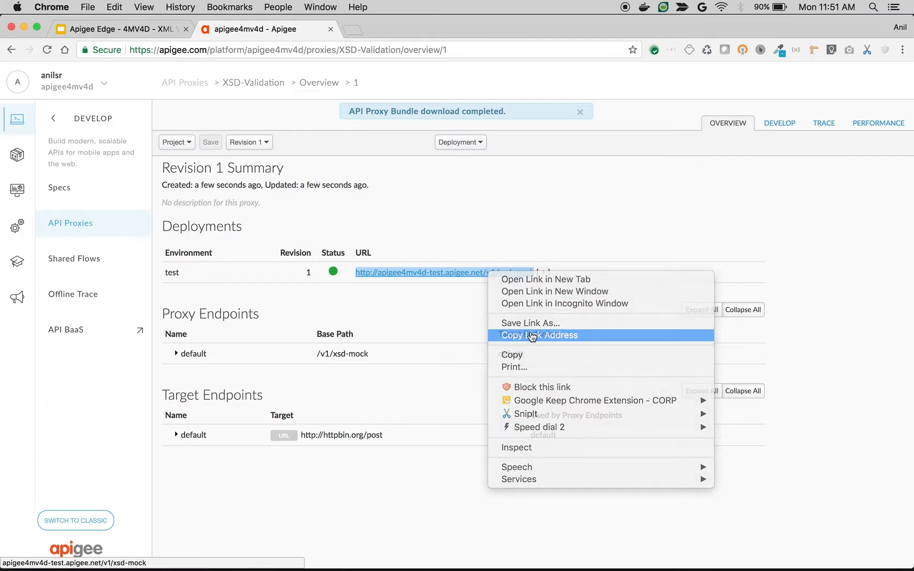
{"action": "left_click", "coordinate": [531, 336]}
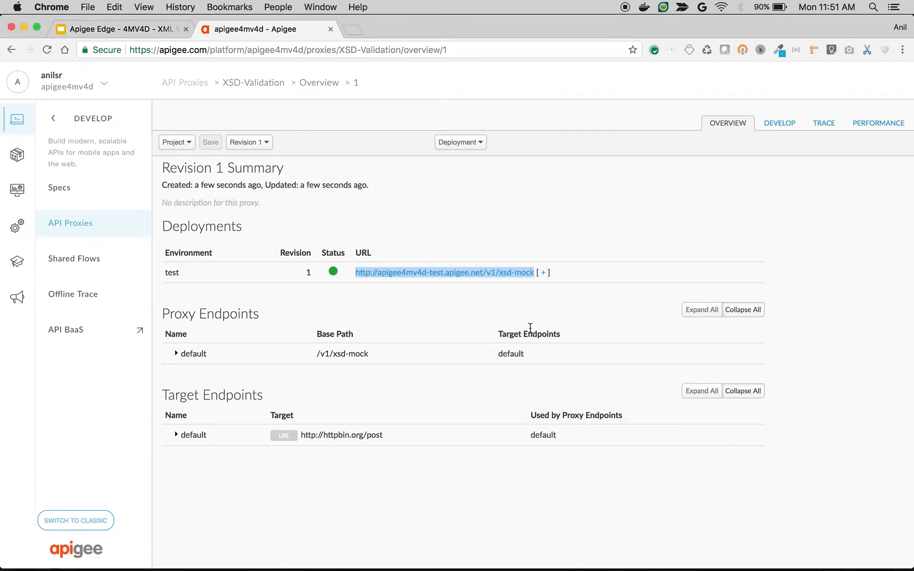
In Postman, POST the note XML to the pasted xsd-mock URL and get a 200 OK echo
{"action": "key", "text": "super+Tab"}
{"action": "key", "text": "super+Tab"}
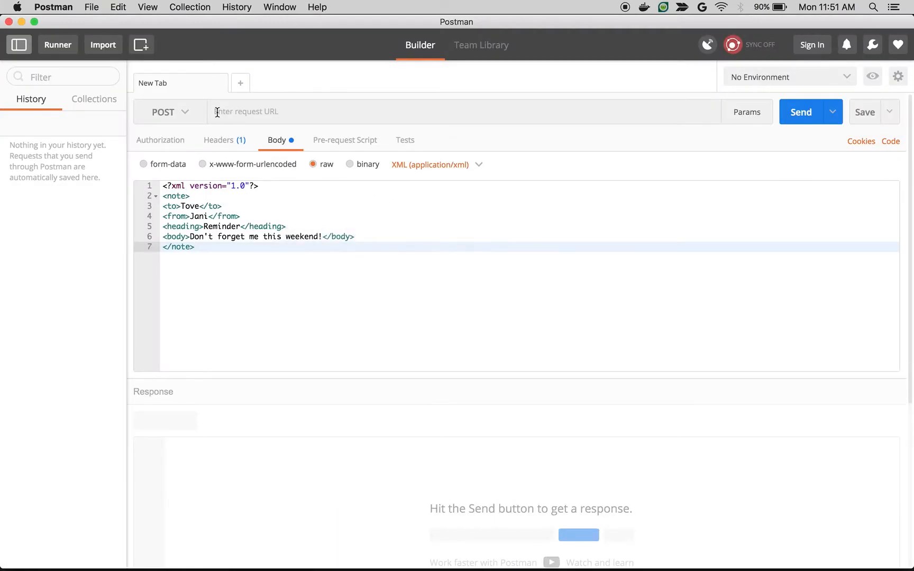
{"action": "left_click", "coordinate": [217, 112]}
{"action": "type", "text": "http://apigee4mv4d-test.apigee.net/v1/xsd-mock"}
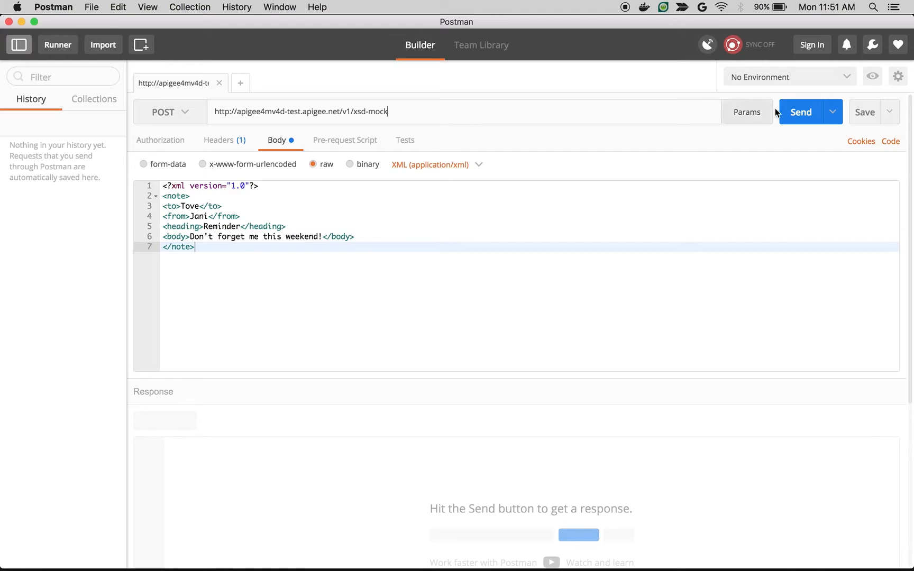
{"action": "left_click", "coordinate": [800, 112]}
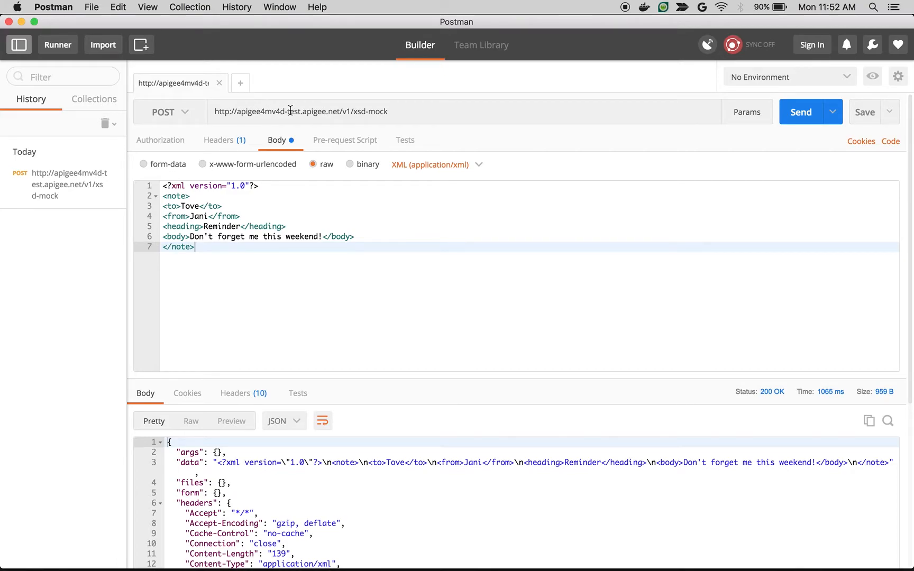
{"action": "left_click", "coordinate": [390, 236]}
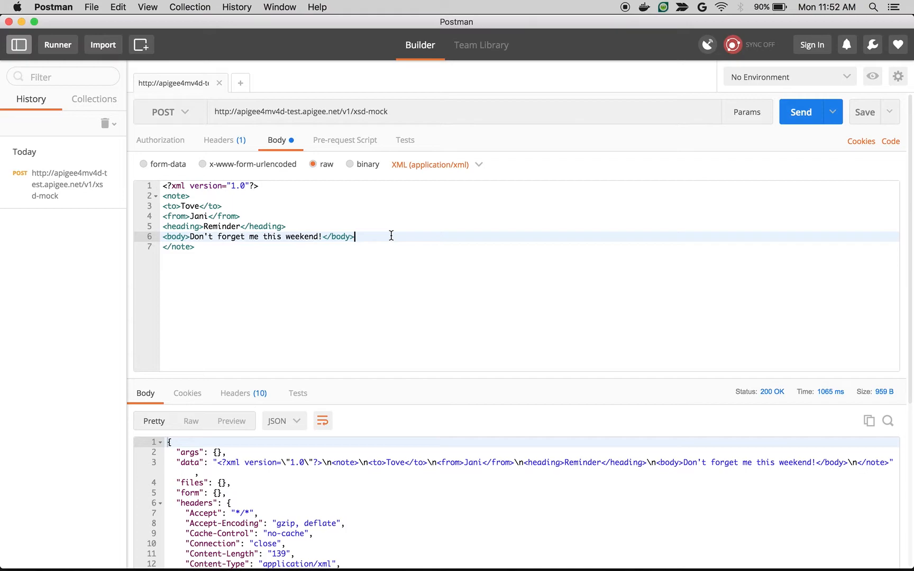
Add a botMessage element 'Hey Hello this is spam' after body and resend, still getting 200 OK
{"action": "key", "text": "Return"}
{"action": "type", "text": "<botMessage"}
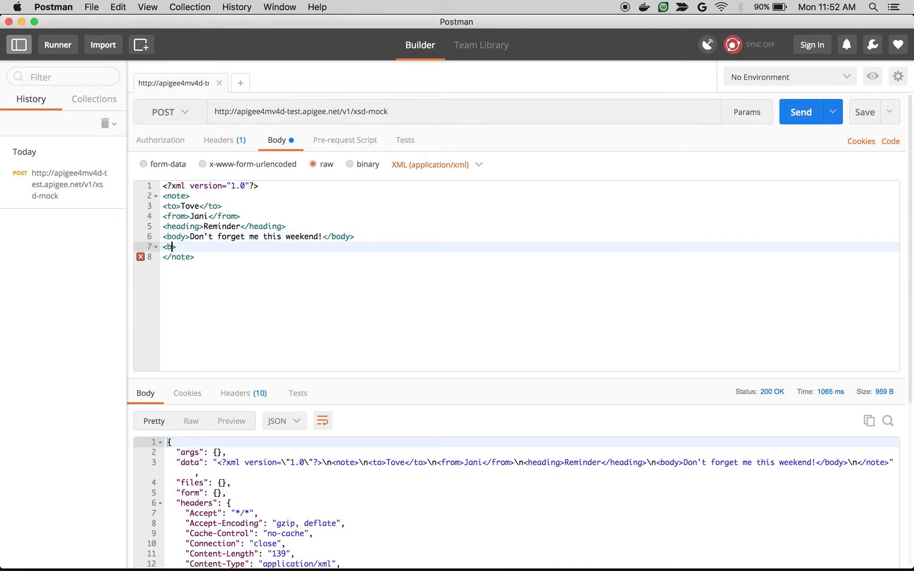
{"action": "type", "text": ">"}
{"action": "type", "text": "Hey Hell"}
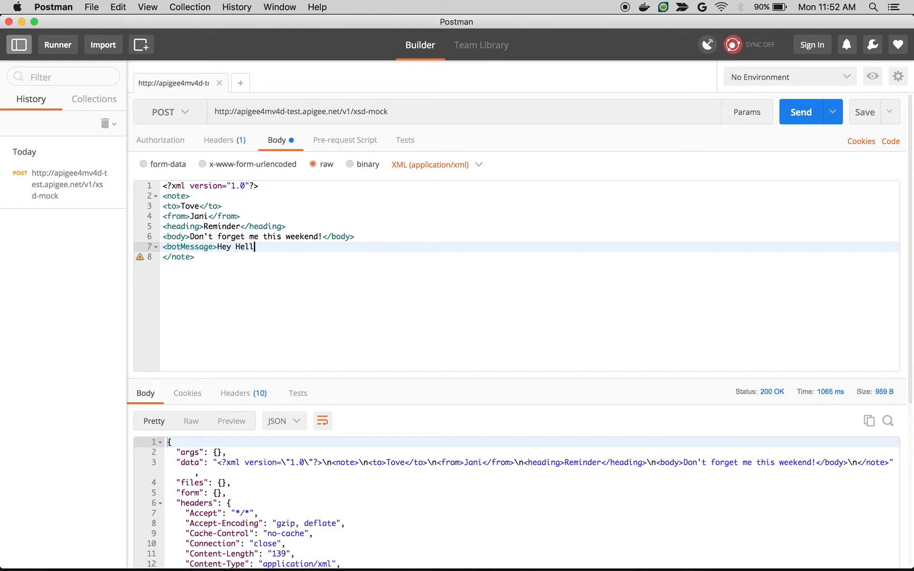
{"action": "type", "text": "o this is s"}
{"action": "type", "text": "pam</bot"}
{"action": "type", "text": "Message>"}
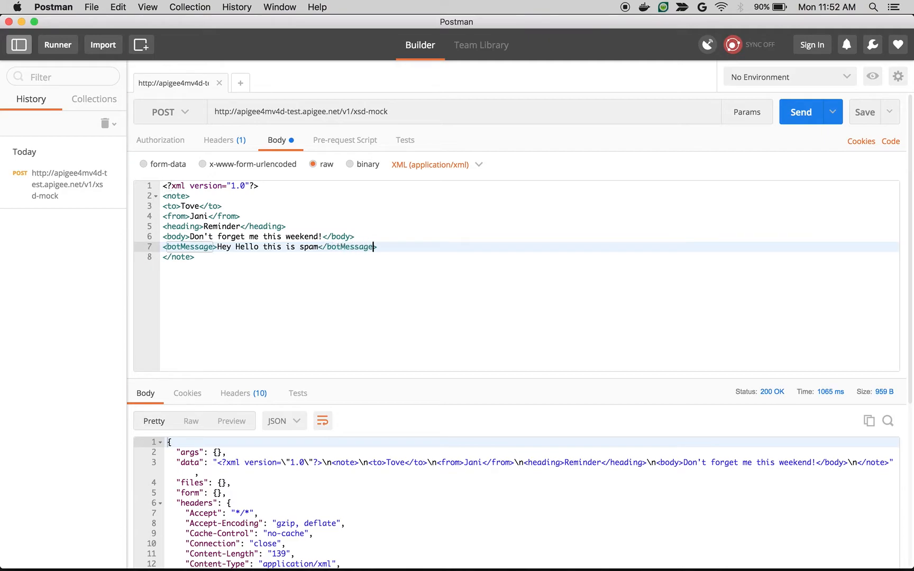
{"action": "left_click", "coordinate": [808, 114]}
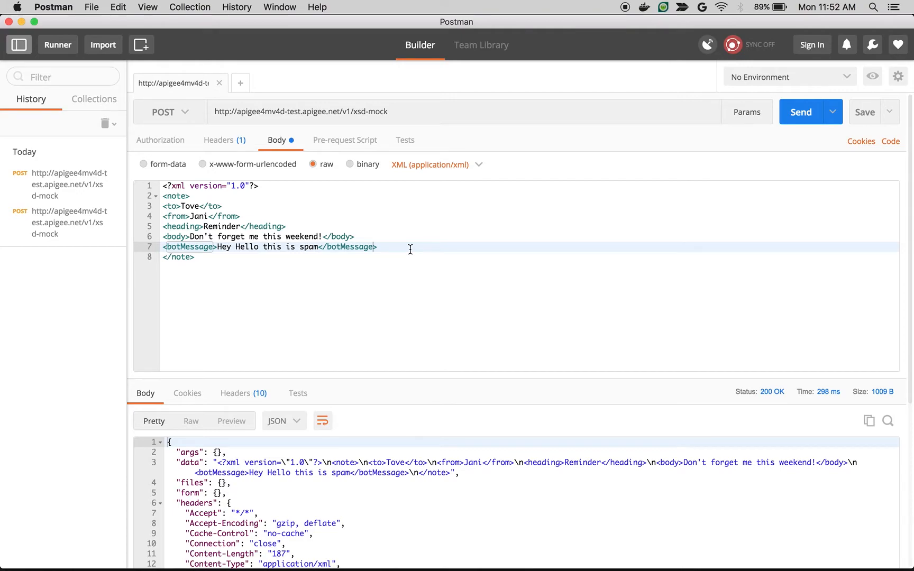
{"action": "key", "text": "super+Tab"}
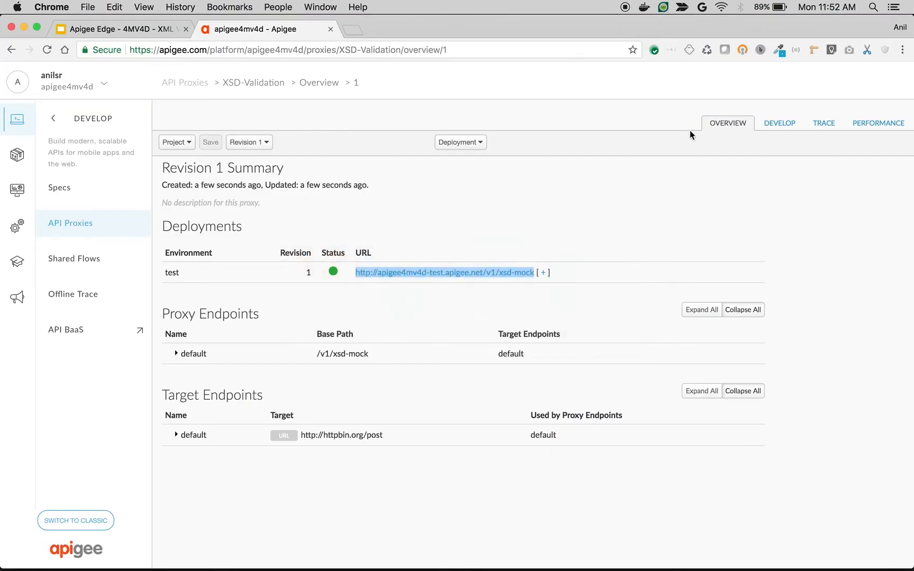
Add a SOAP Message Validation step to the PreFlow named validateXMLRequest with XSD file type
{"action": "left_click", "coordinate": [778, 123]}
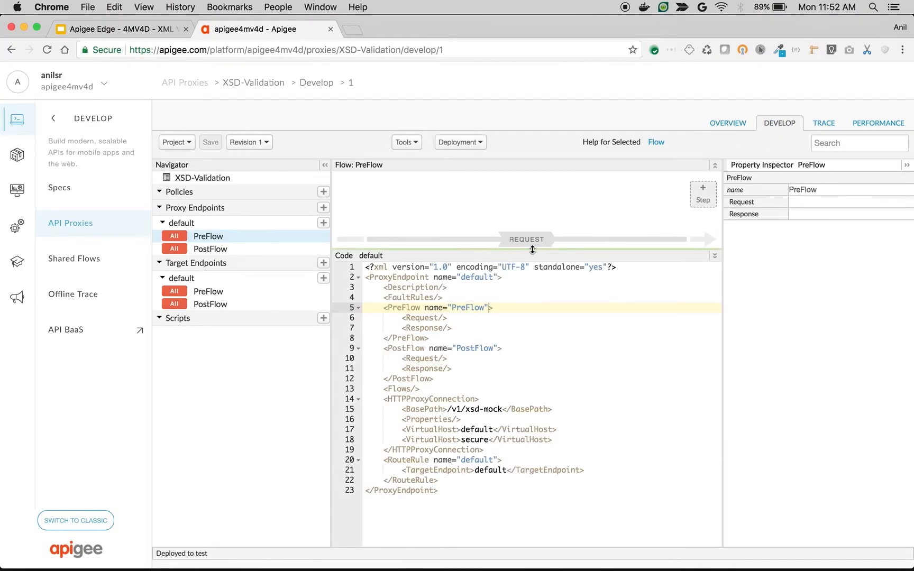
{"action": "left_click_drag", "start_coordinate": [533, 246], "coordinate": [509, 325]}
{"action": "left_click", "coordinate": [702, 193]}
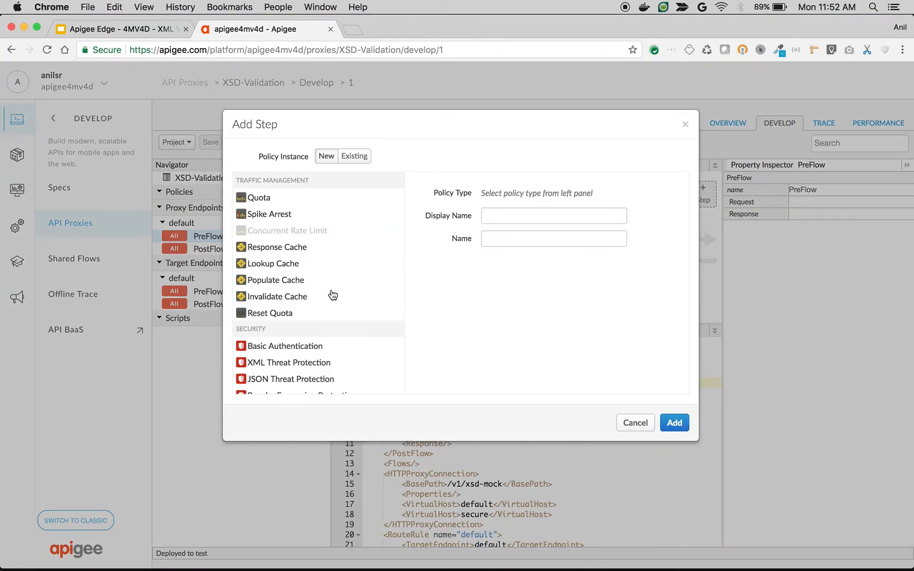
{"action": "scroll", "coordinate": [333, 294], "scroll_direction": "down", "scroll_amount": 5}
{"action": "scroll", "coordinate": [333, 293], "scroll_direction": "down", "scroll_amount": 5}
{"action": "scroll", "coordinate": [314, 286], "scroll_direction": "down", "scroll_amount": 3}
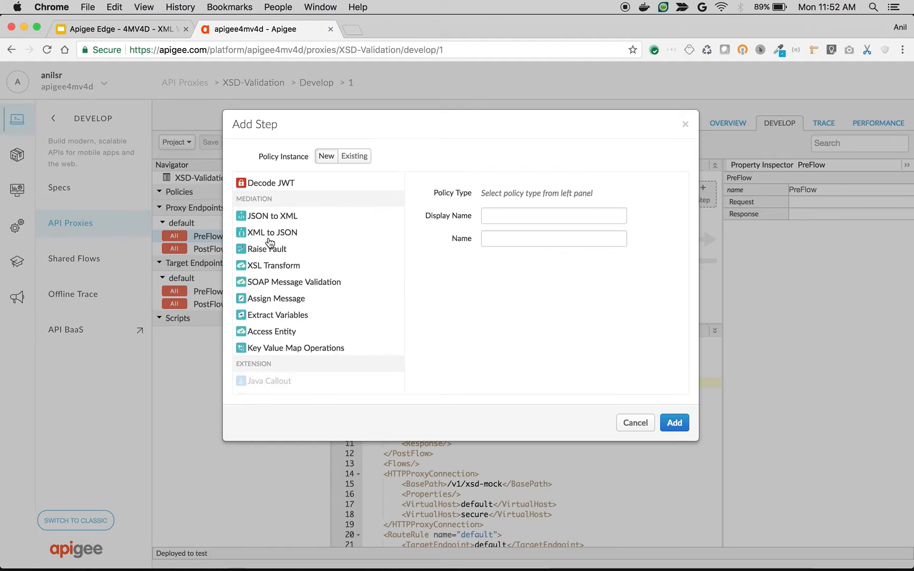
{"action": "left_click", "coordinate": [286, 283]}
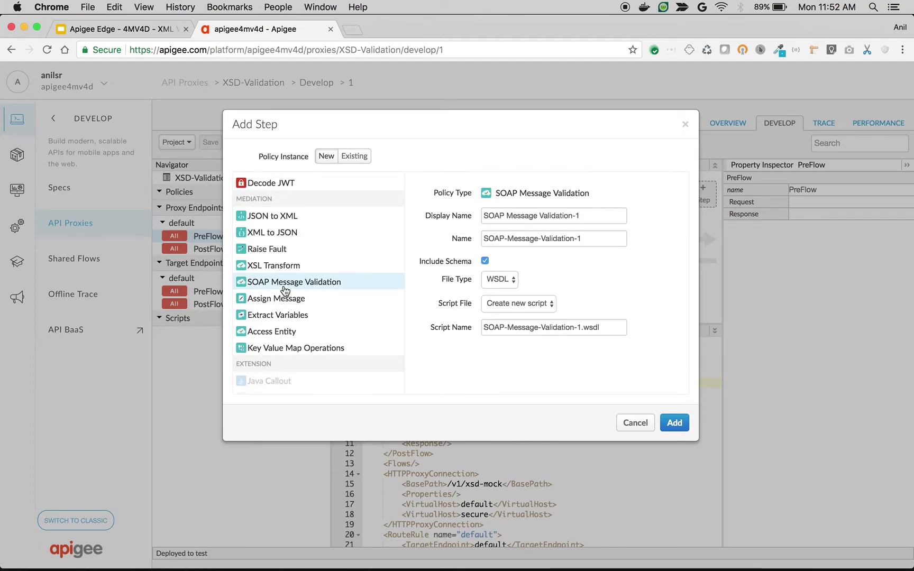
{"action": "double_click", "coordinate": [578, 215]}
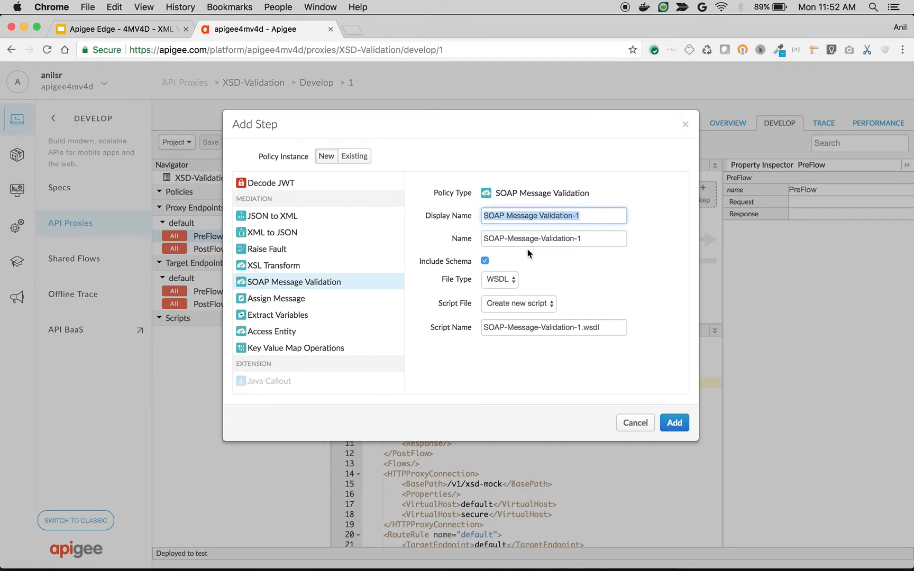
{"action": "type", "text": "va"}
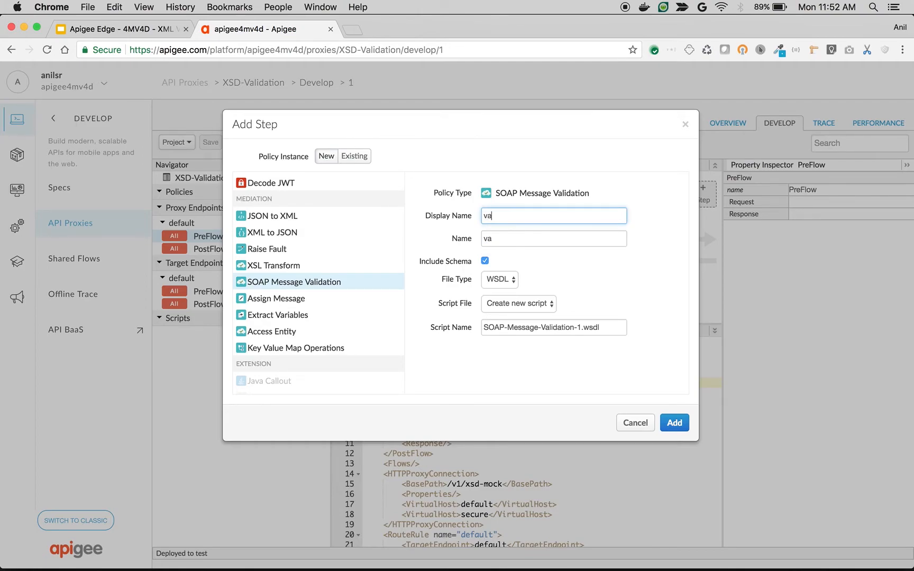
{"action": "type", "text": "lidateXMLReques"}
{"action": "type", "text": "t"}
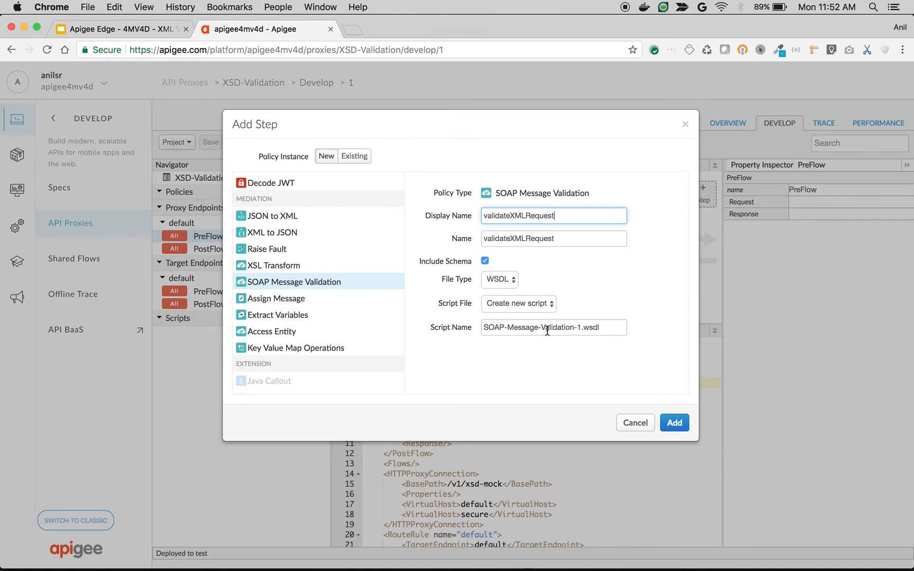
{"action": "left_click", "coordinate": [500, 279]}
{"action": "left_click", "coordinate": [502, 282]}
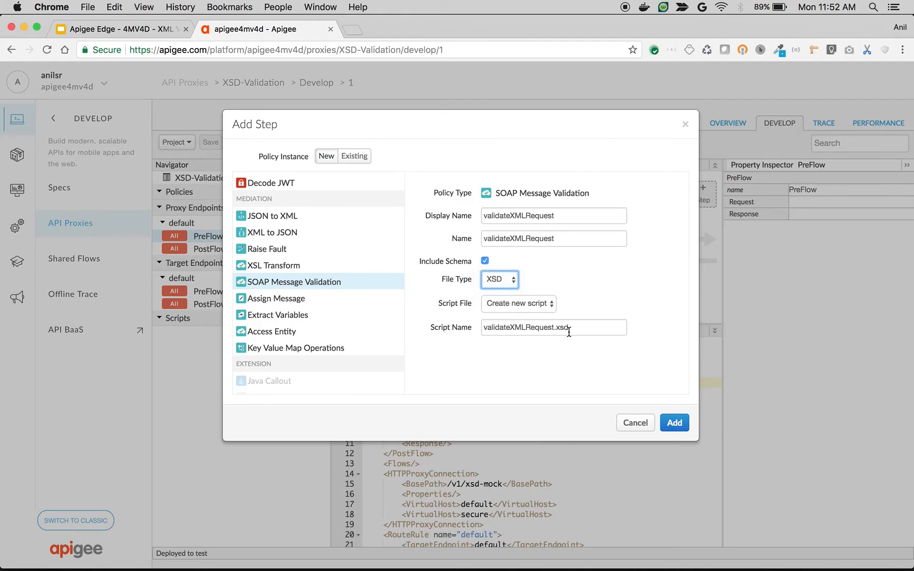
Paste the note schema (to, from, heading, body strings) into validateXMLRequest.xsd and save the revision
{"action": "left_click", "coordinate": [674, 422]}
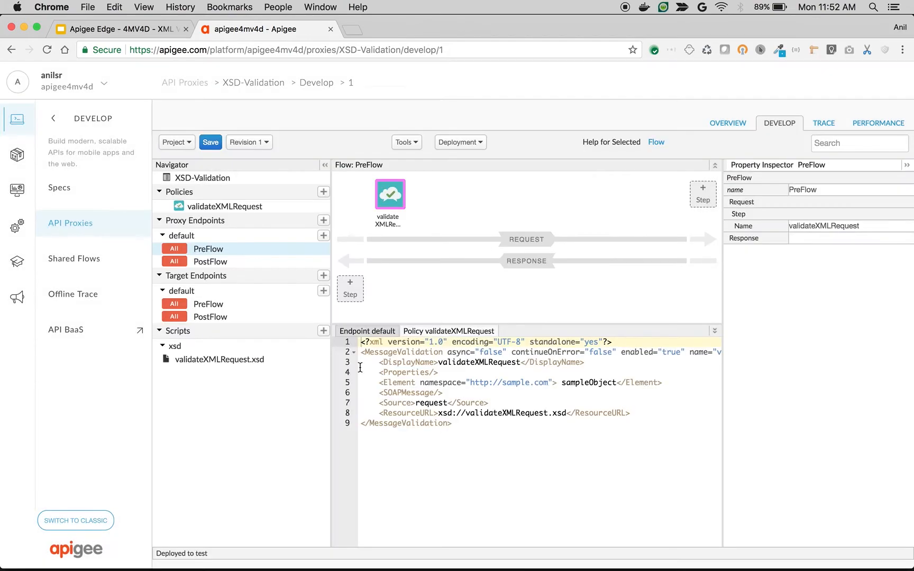
{"action": "left_click", "coordinate": [260, 362]}
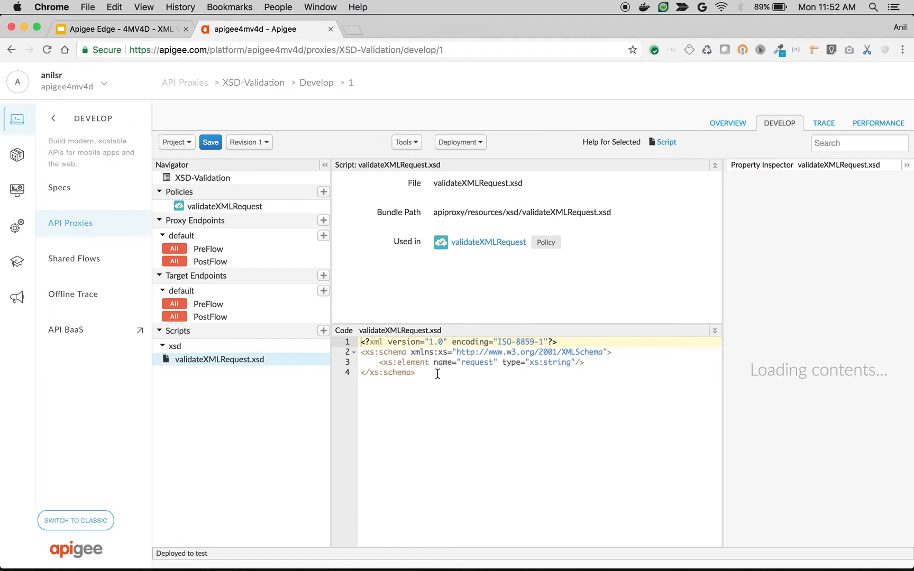
{"action": "key", "text": "super+a"}
{"action": "type", "text": "<?xml version=\"1.0\"?> <xs:schema xmlns:xs=\"http://www.w3.org/2001/XMLSchema\">  <xs:element name=\"note\">   <xs:complexType>     <xs:sequence>       <xs:element name=\"to\" type=\"xs:string\"/>       <xs:element name=\"from\" type=\"xs:string\"/>       <xs:element name=\"heading\" type=\"xs:string\"/>       <xs:element name=\"body\" type=\"xs:string\"/>     </xs:sequence>   </xs:complexType> </xs:element>  </xs:schema>"}
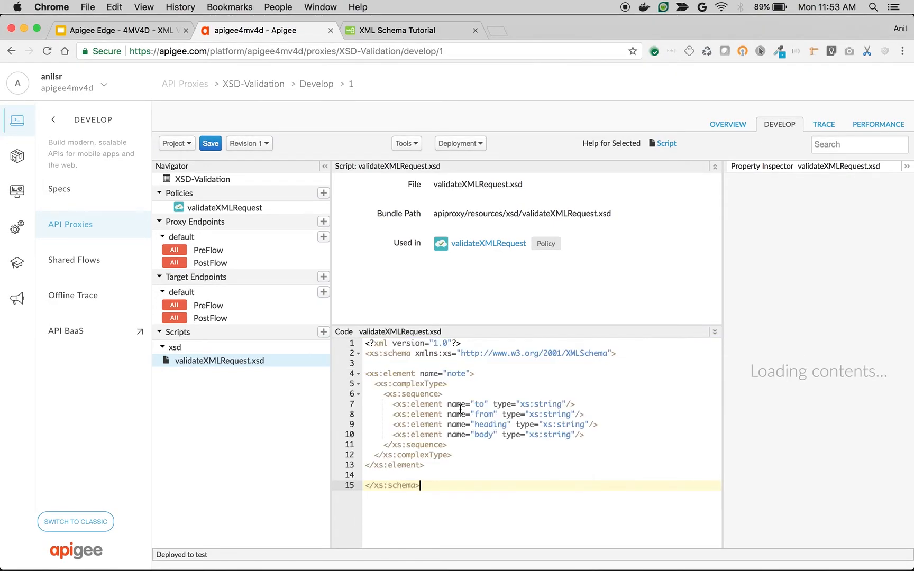
{"action": "left_click", "coordinate": [425, 373]}
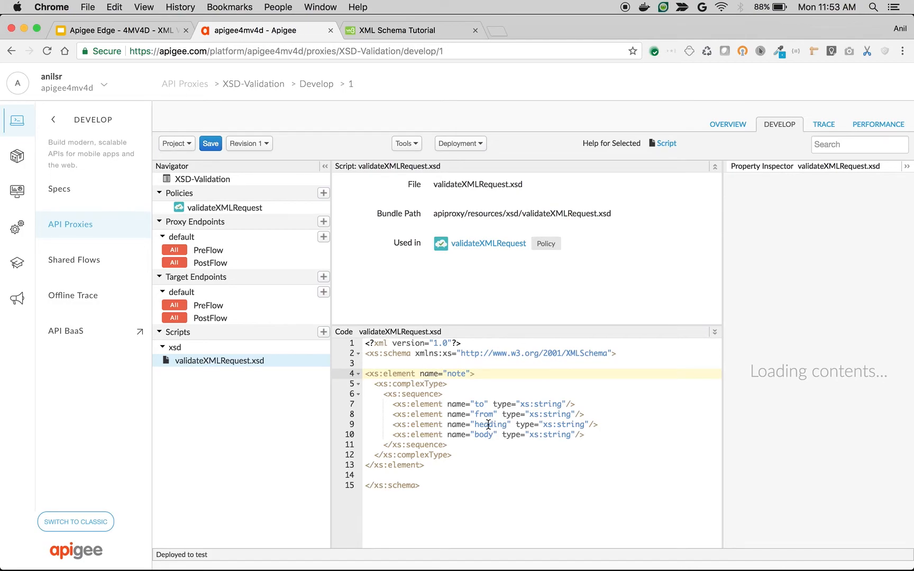
{"action": "left_click", "coordinate": [210, 143]}
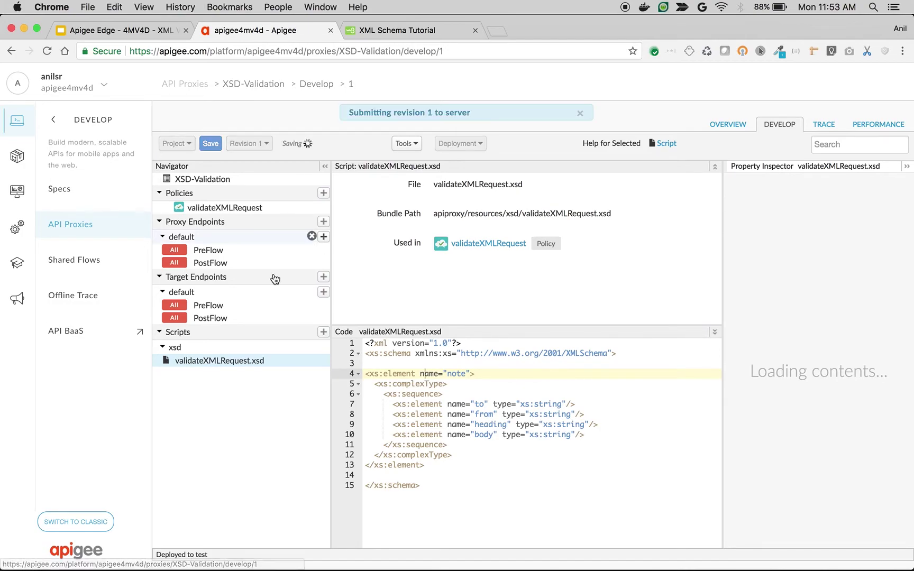
Delete the Element and SOAPMessage lines from the validateXMLRequest policy and save revision 1
{"action": "left_click", "coordinate": [223, 207]}
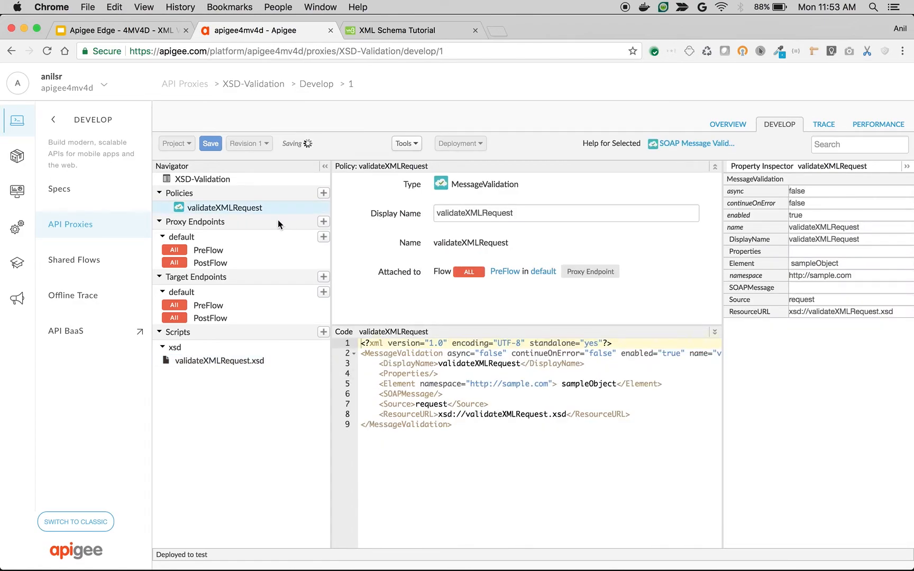
{"action": "left_click", "coordinate": [435, 394]}
{"action": "double_click", "coordinate": [411, 394]}
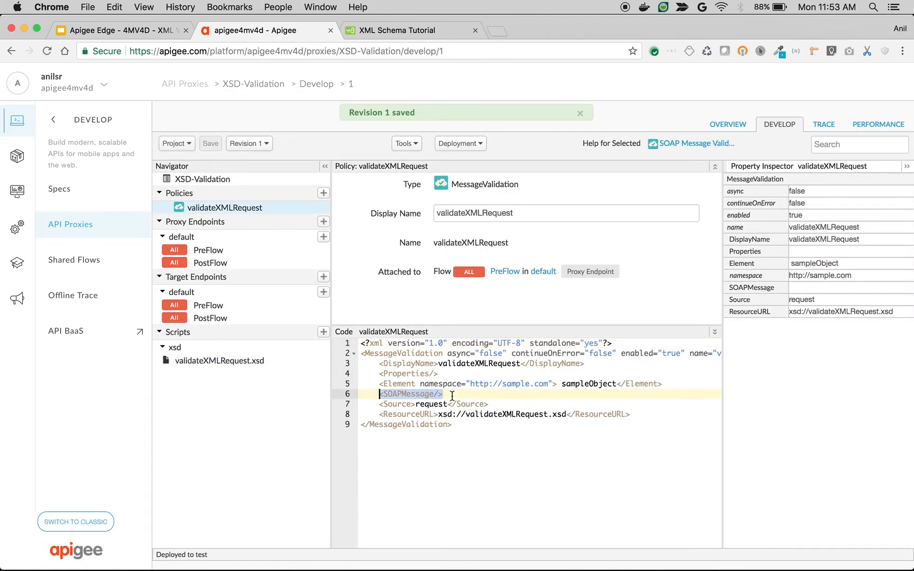
{"action": "key", "text": "shift+Up"}
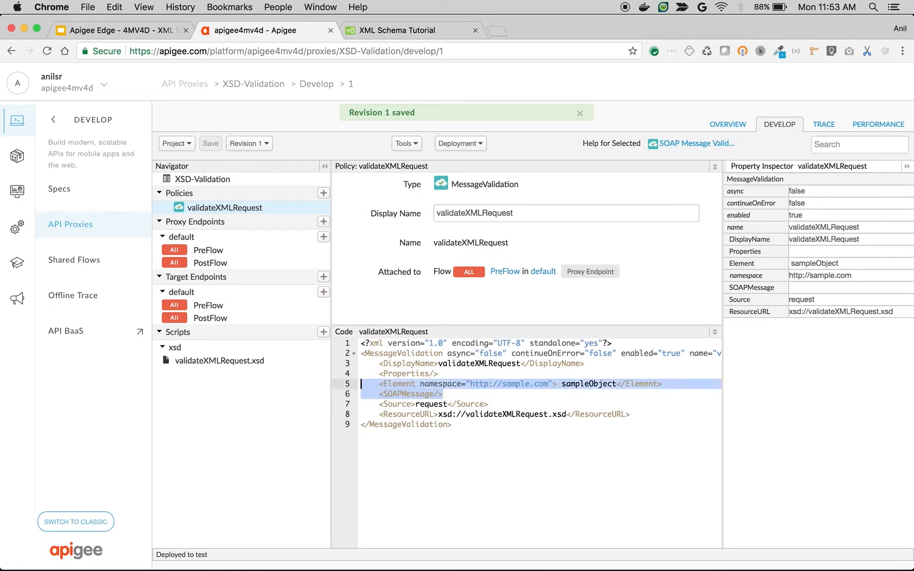
{"action": "key", "text": "BackSpace"}
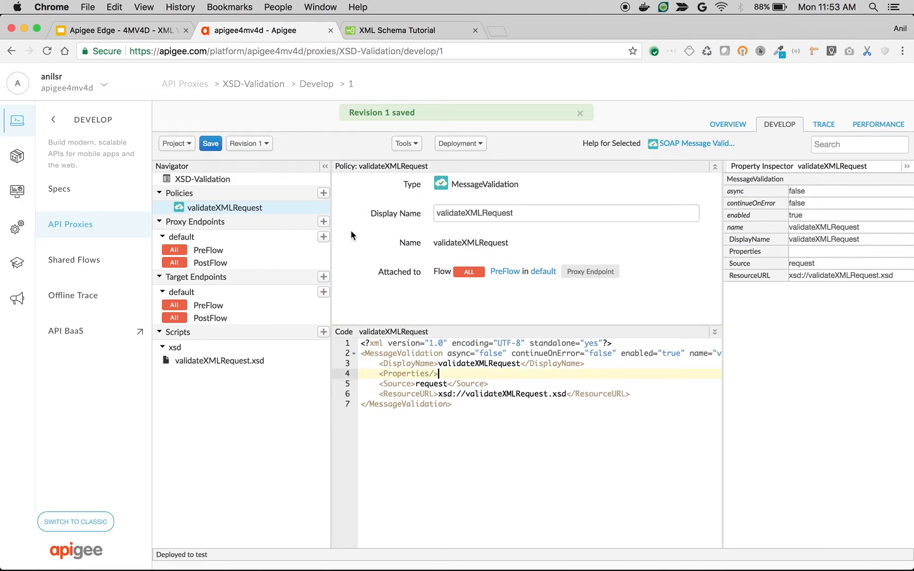
{"action": "left_click", "coordinate": [211, 144]}
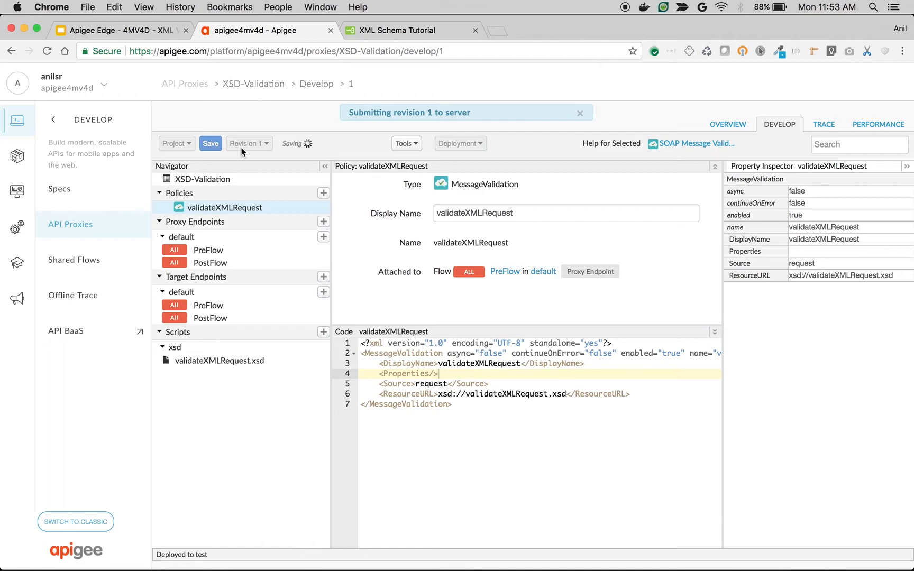
Start a trace session on revision 1 in test and switch over to Postman
{"action": "left_click", "coordinate": [823, 124]}
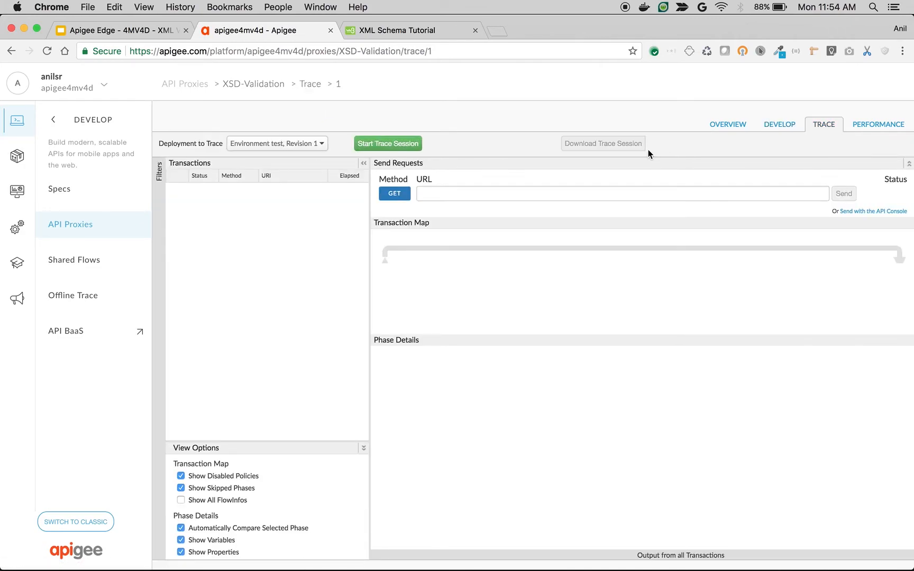
{"action": "left_click", "coordinate": [387, 143]}
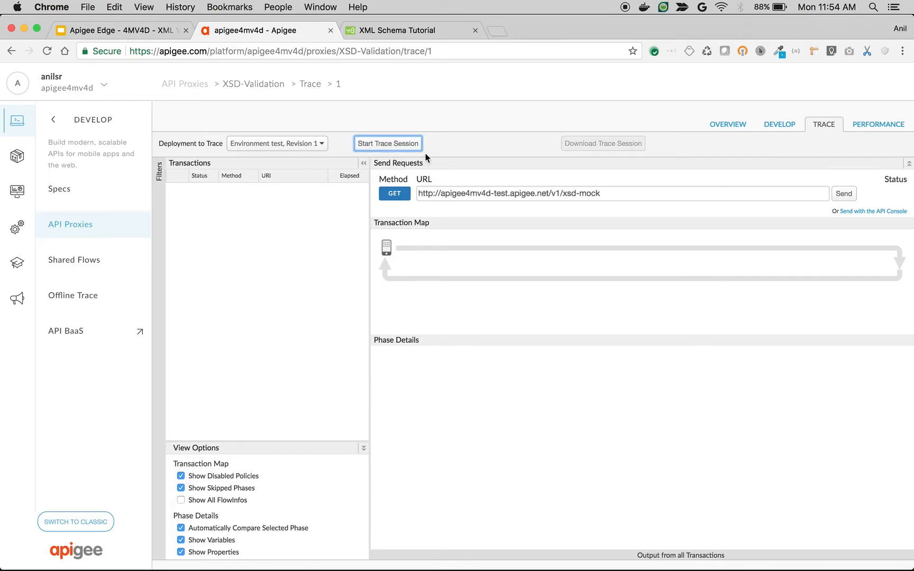
{"action": "key", "text": "super+Tab"}
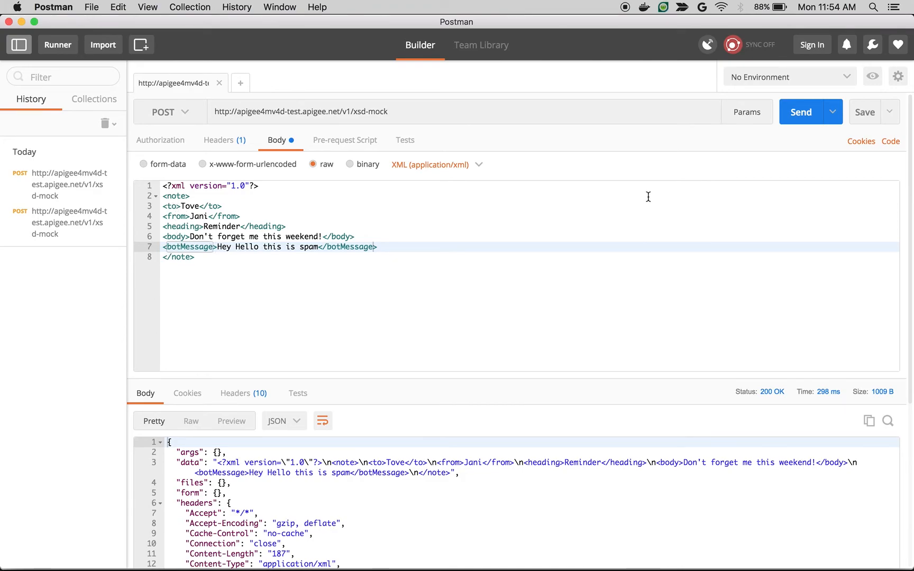
Send the botMessage note, receive a 500 validateXMLRequest fault, then remove the botMessage line
{"action": "left_click", "coordinate": [798, 114]}
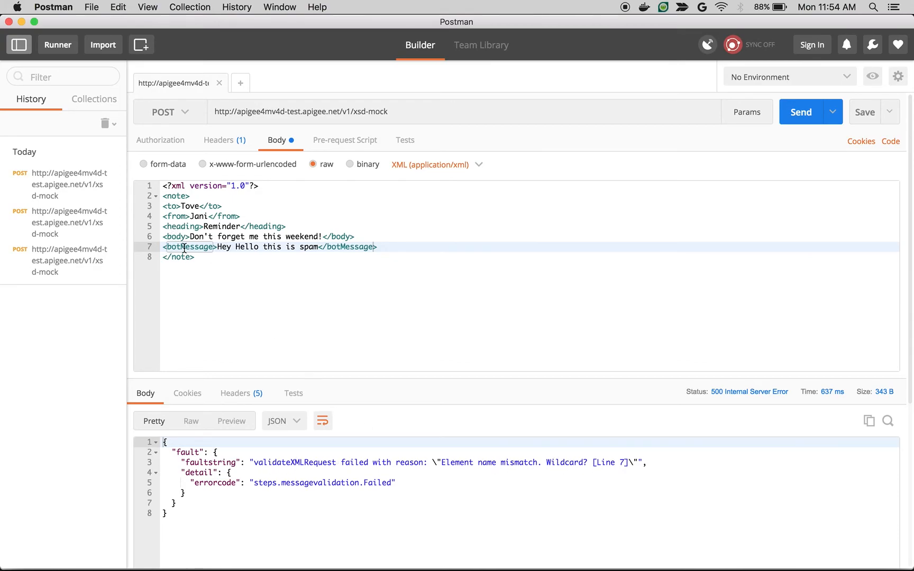
{"action": "triple_click", "coordinate": [389, 247]}
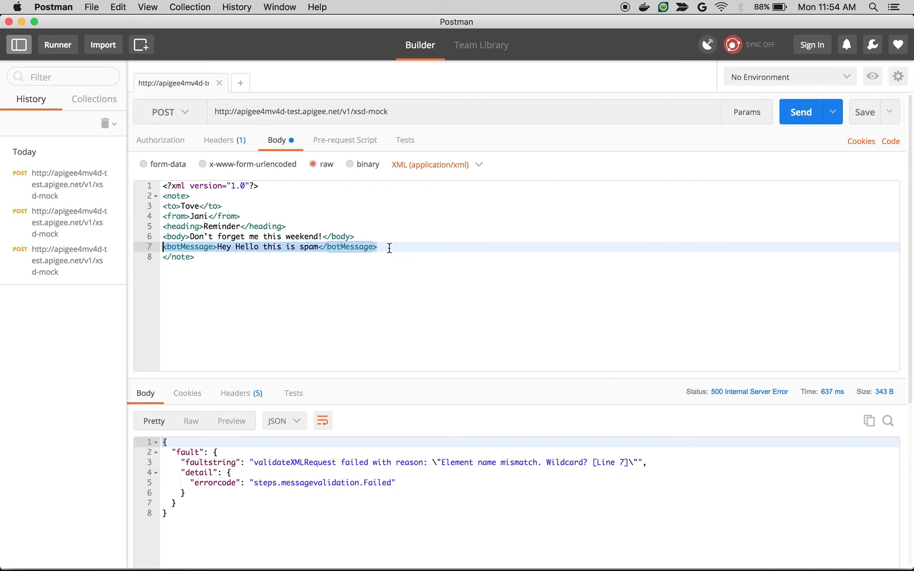
{"action": "key", "text": "BackSpace"}
{"action": "key", "text": "BackSpace"}
Inspect the failing validateXMLRequest step in the trace, then return to Postman
{"action": "key", "text": "super+Tab"}
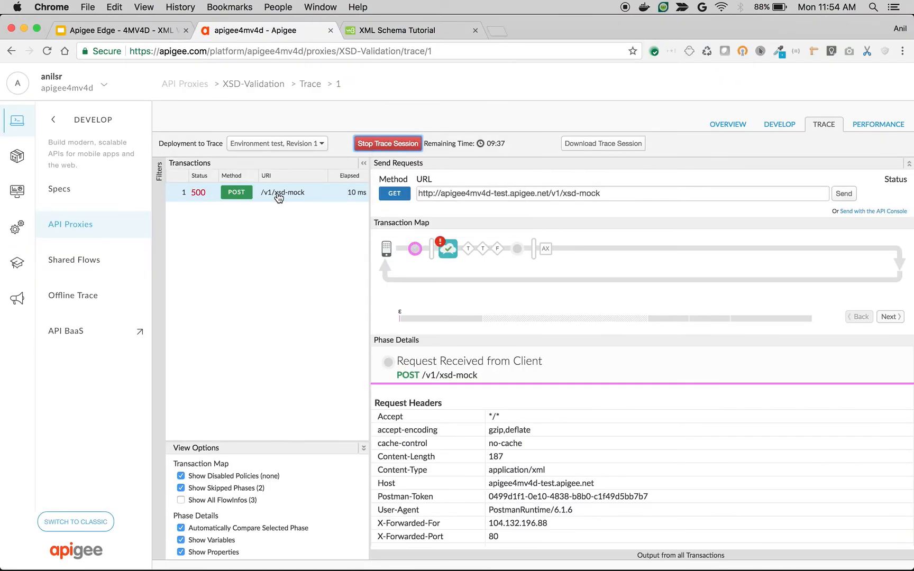
{"action": "left_click", "coordinate": [446, 248]}
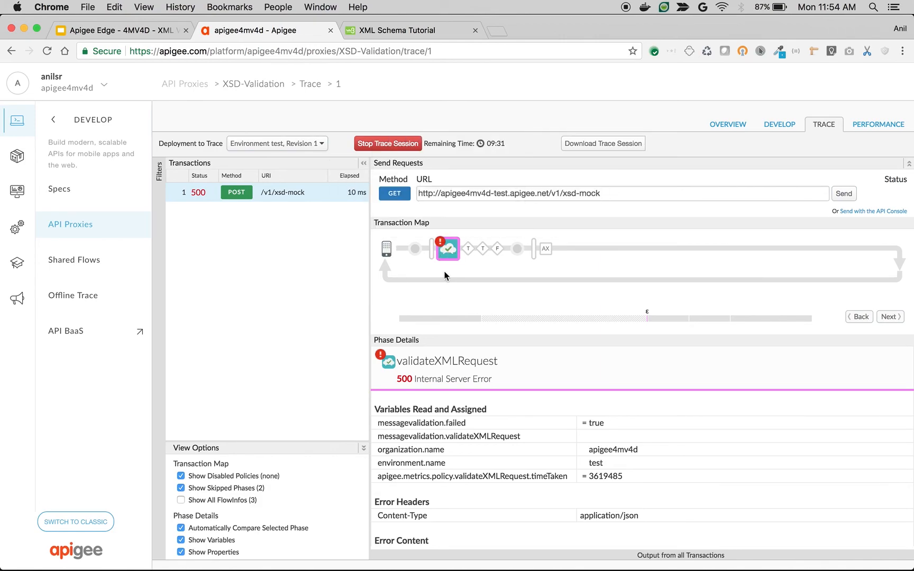
{"action": "key", "text": "super+Tab"}
Resend the corrected note for 200 OK, then delete the body line and resend to get an 'Expecting a child element' 500 fault
{"action": "left_click", "coordinate": [807, 112]}
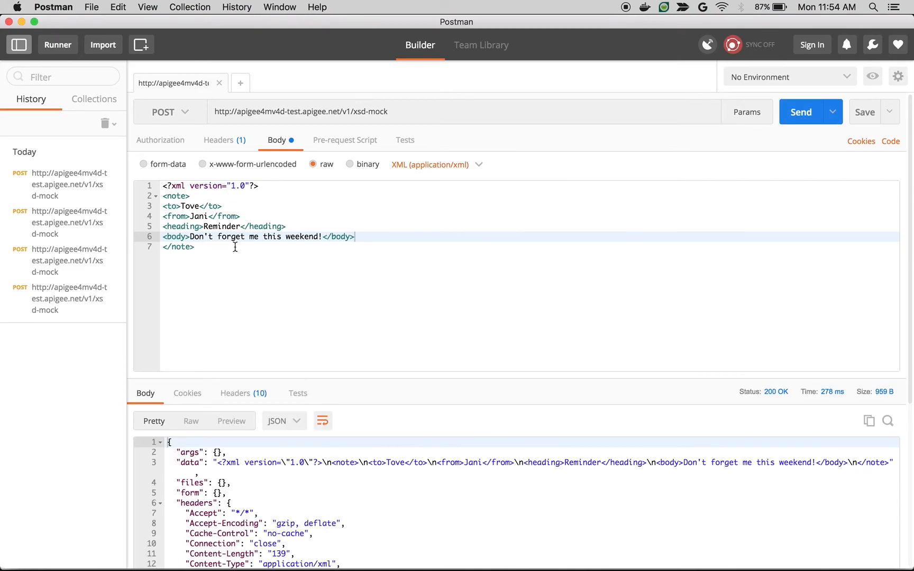
{"action": "scroll", "coordinate": [265, 319], "scroll_direction": "down", "scroll_amount": 3}
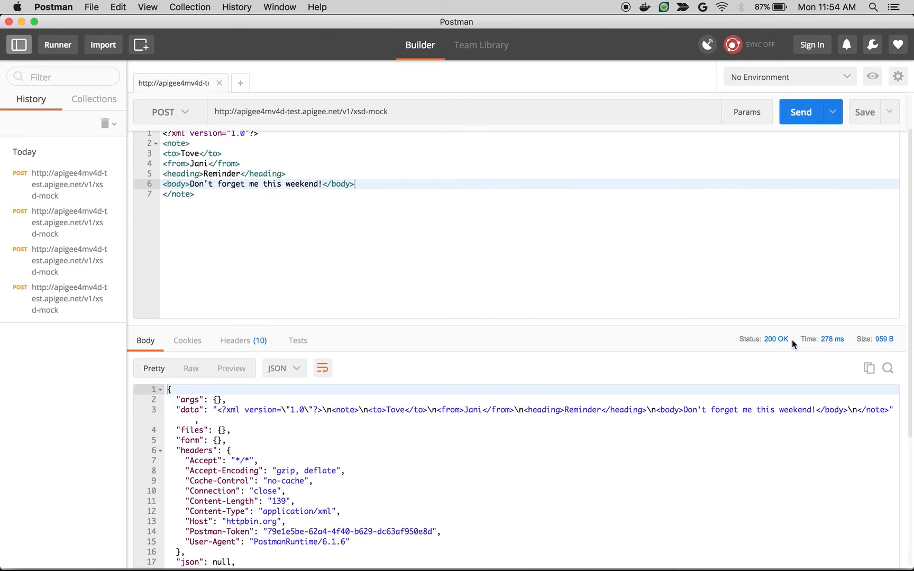
{"action": "scroll", "coordinate": [646, 348], "scroll_direction": "up", "scroll_amount": 1}
{"action": "left_click", "coordinate": [410, 209]}
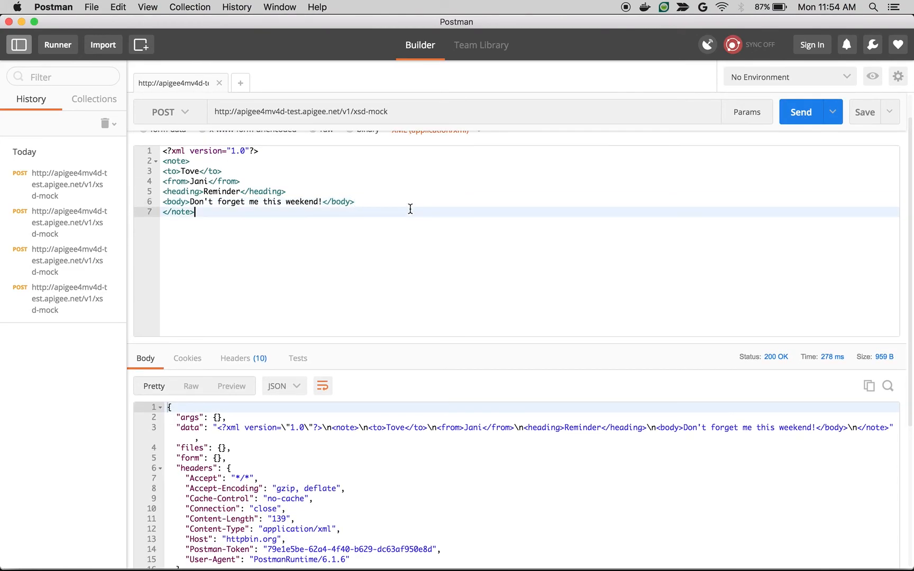
{"action": "key", "text": "Up"}
{"action": "key", "text": "shift+Home"}
{"action": "key", "text": "BackSpace"}
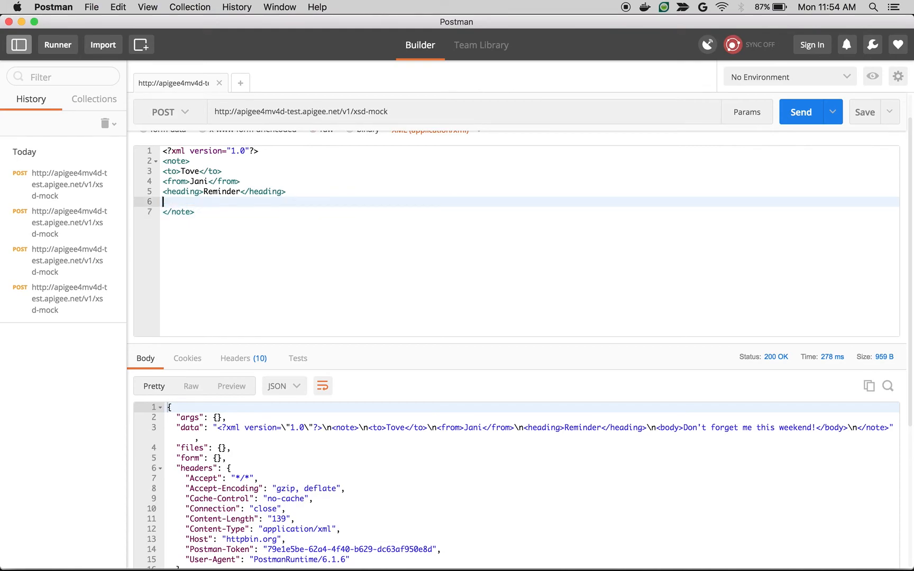
{"action": "key", "text": "BackSpace"}
{"action": "left_click", "coordinate": [800, 111]}
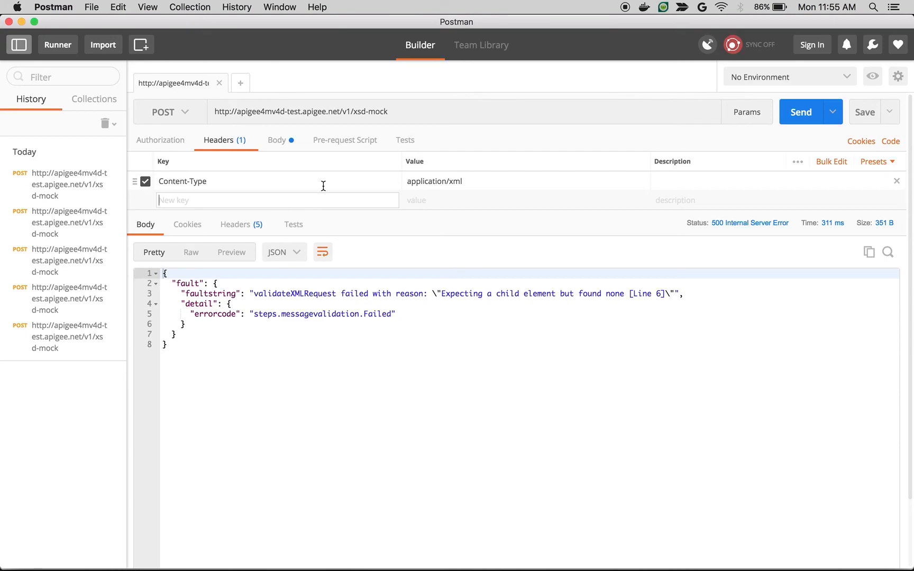
{"action": "key", "text": "super+Tab"}
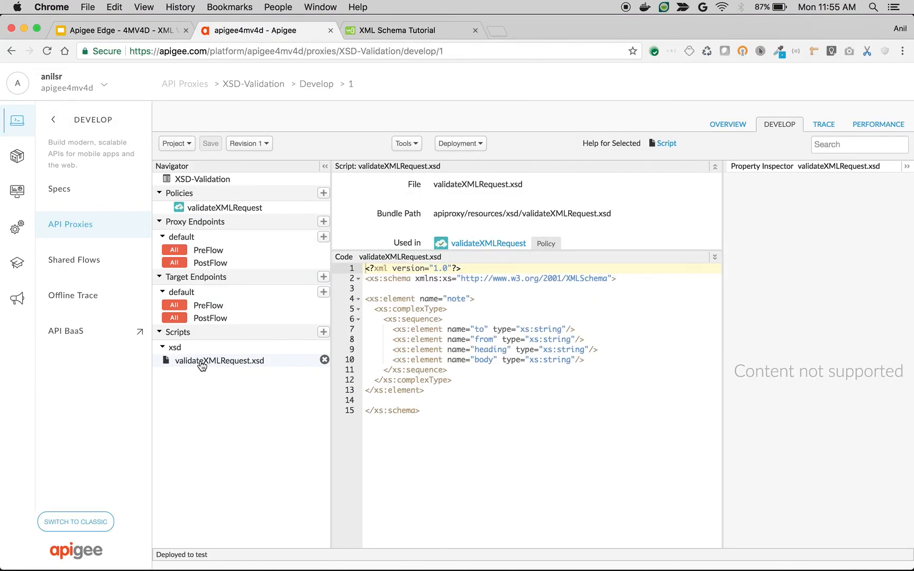